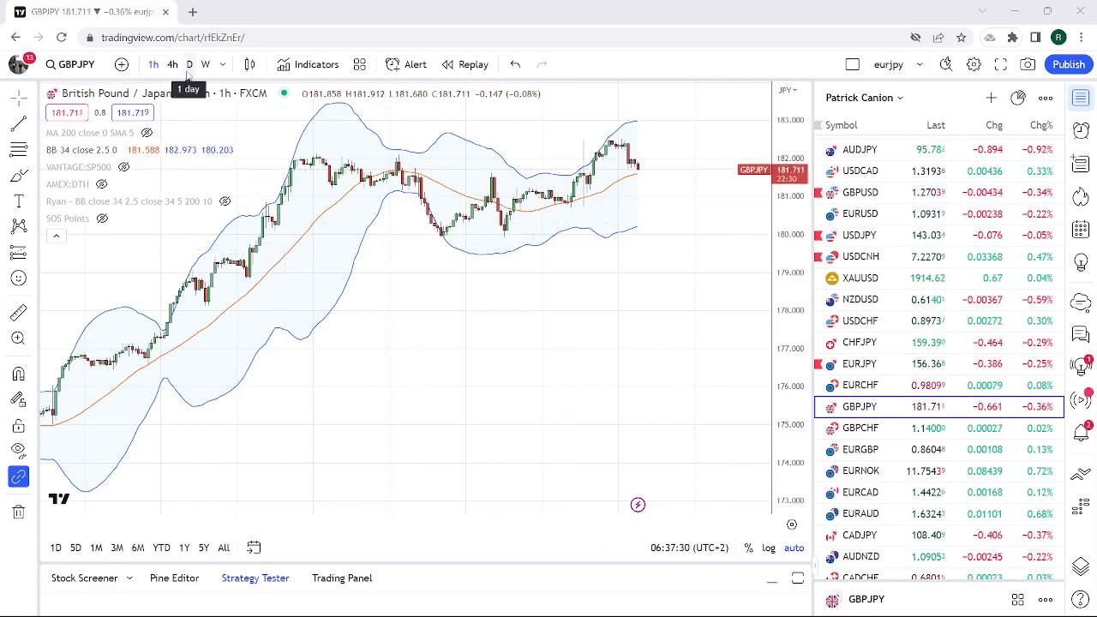
{"action": "left_click", "coordinate": [190, 66]}
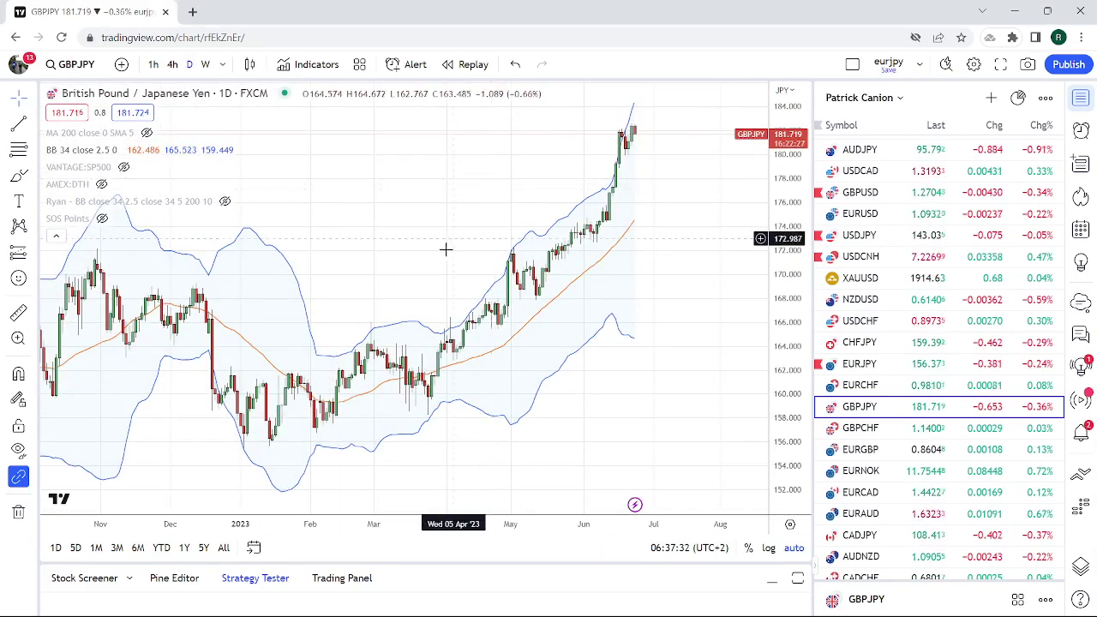
{"action": "scroll", "coordinate": [454, 248], "scroll_direction": "up", "scroll_amount": 4}
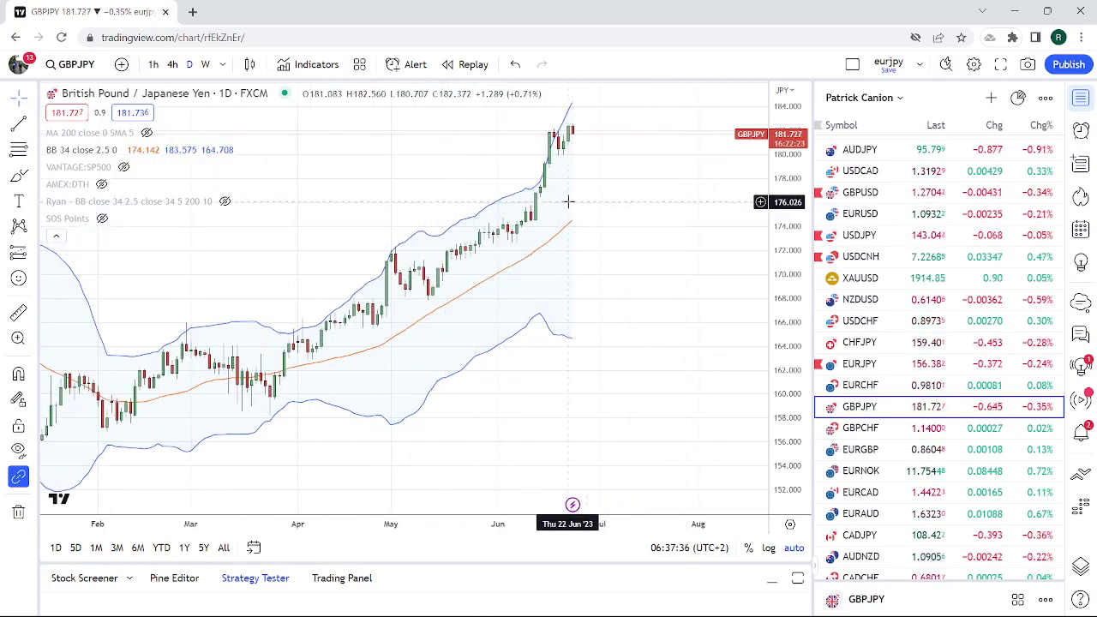
{"action": "left_click", "coordinate": [153, 64]}
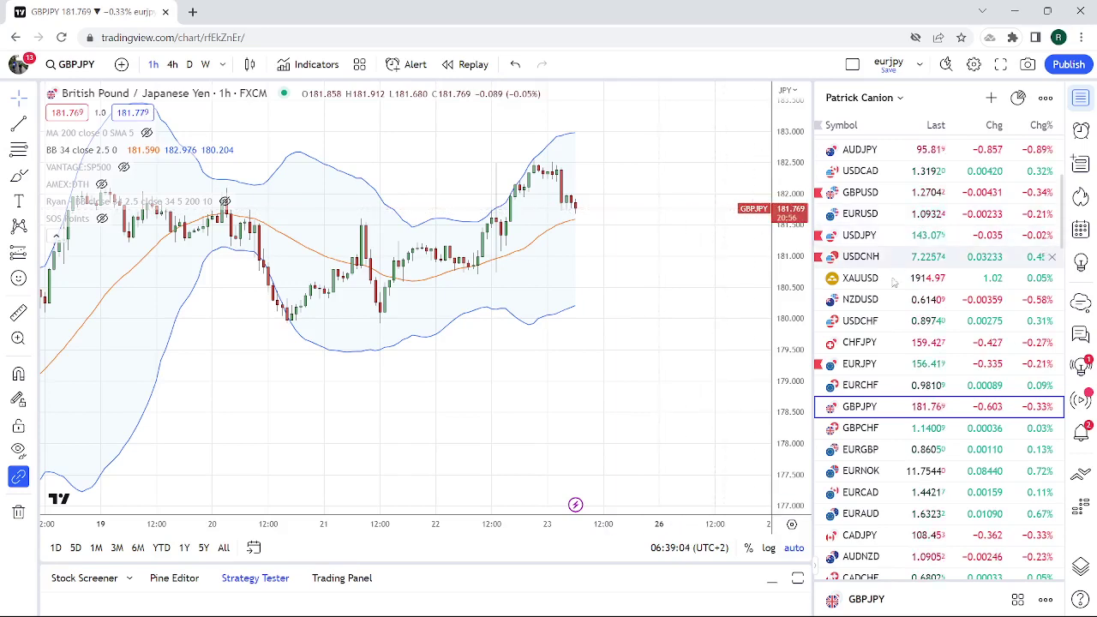
- Load EURJPY from the watchlist and view it on 1D candles
{"action": "left_click", "coordinate": [870, 364]}
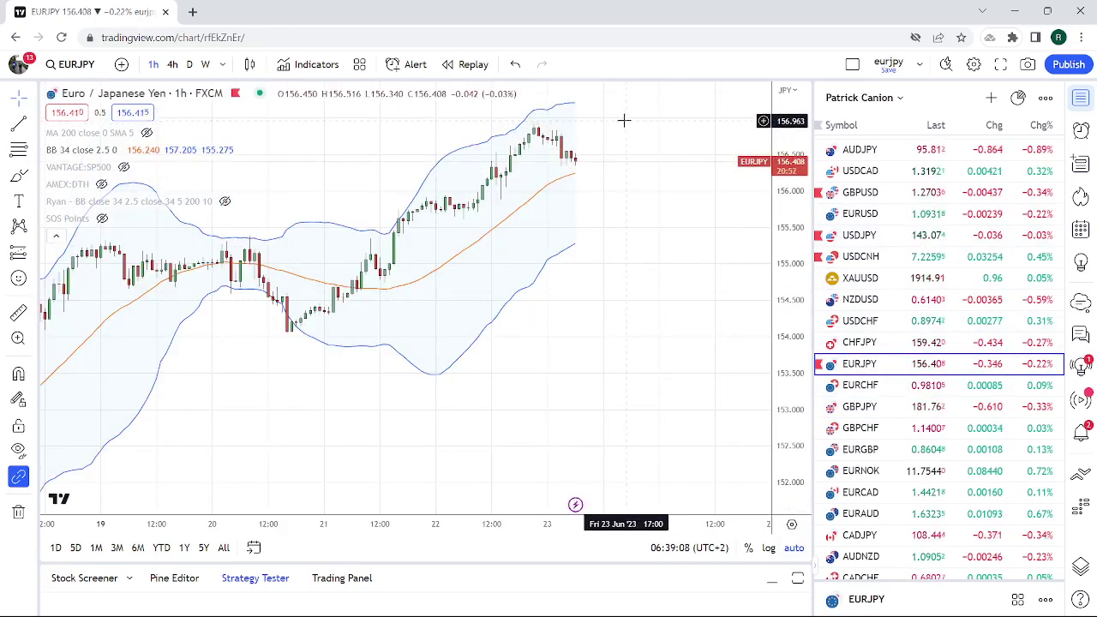
{"action": "left_click", "coordinate": [190, 64]}
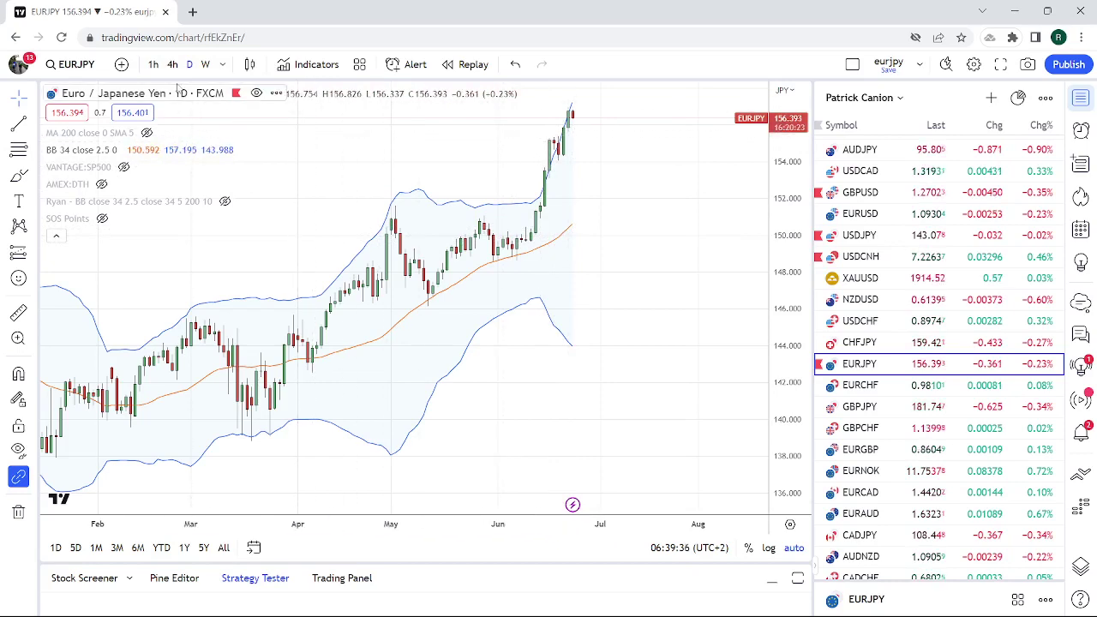
- Set the EURJPY chart interval to 1h
{"action": "left_click", "coordinate": [153, 65]}
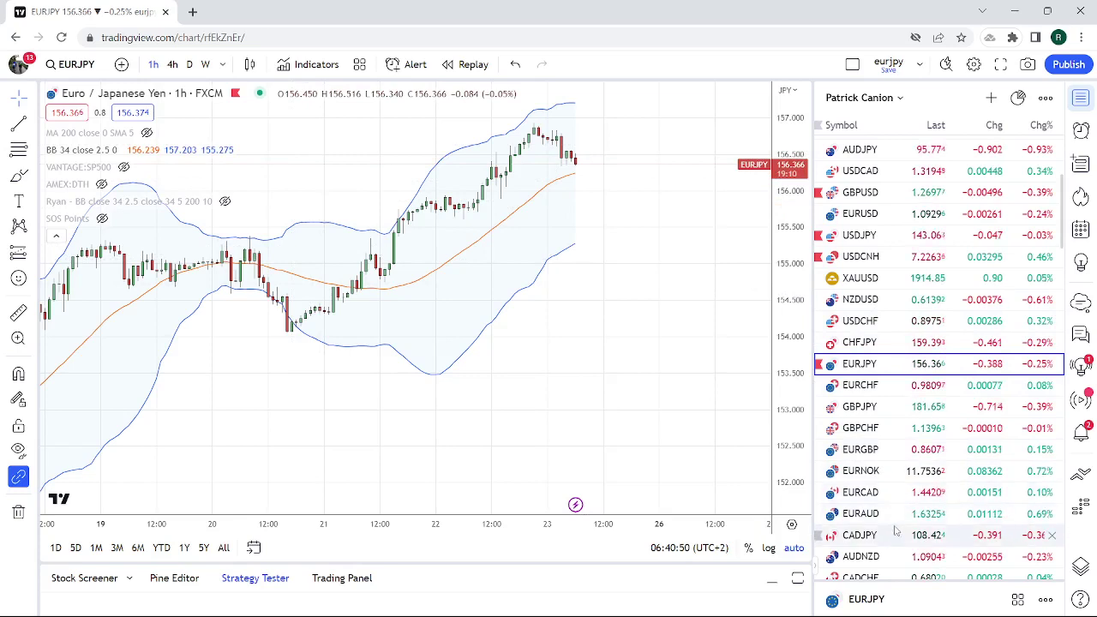
- Load CHFJPY from the watchlist and zoom out to show 1h candles back to the 13th
{"action": "left_click", "coordinate": [859, 344]}
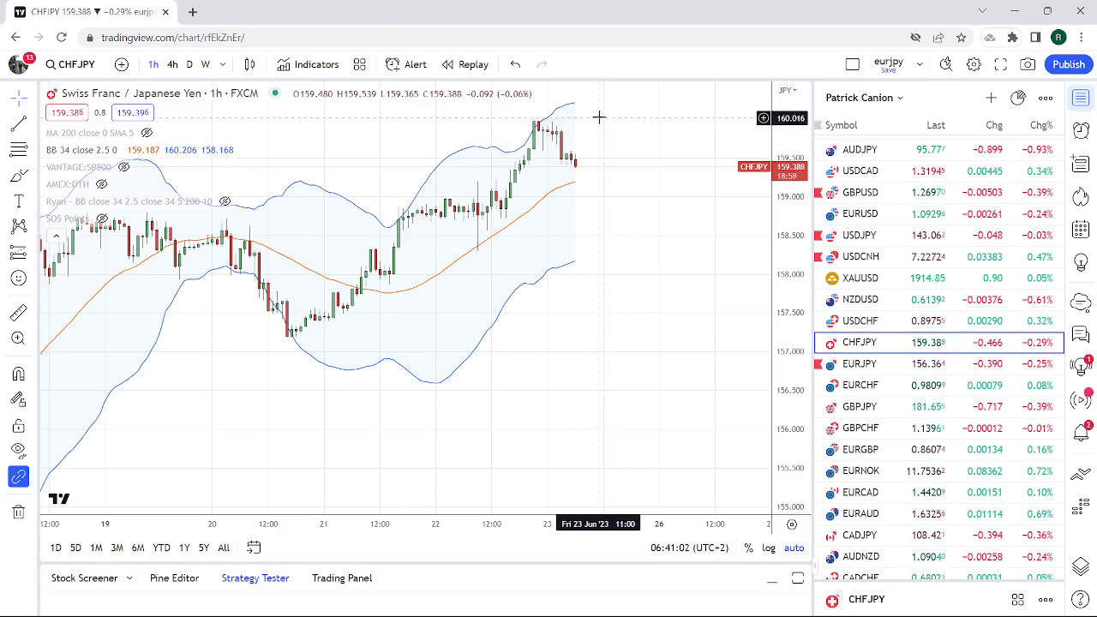
{"action": "scroll", "coordinate": [522, 299], "scroll_direction": "up", "scroll_amount": 1}
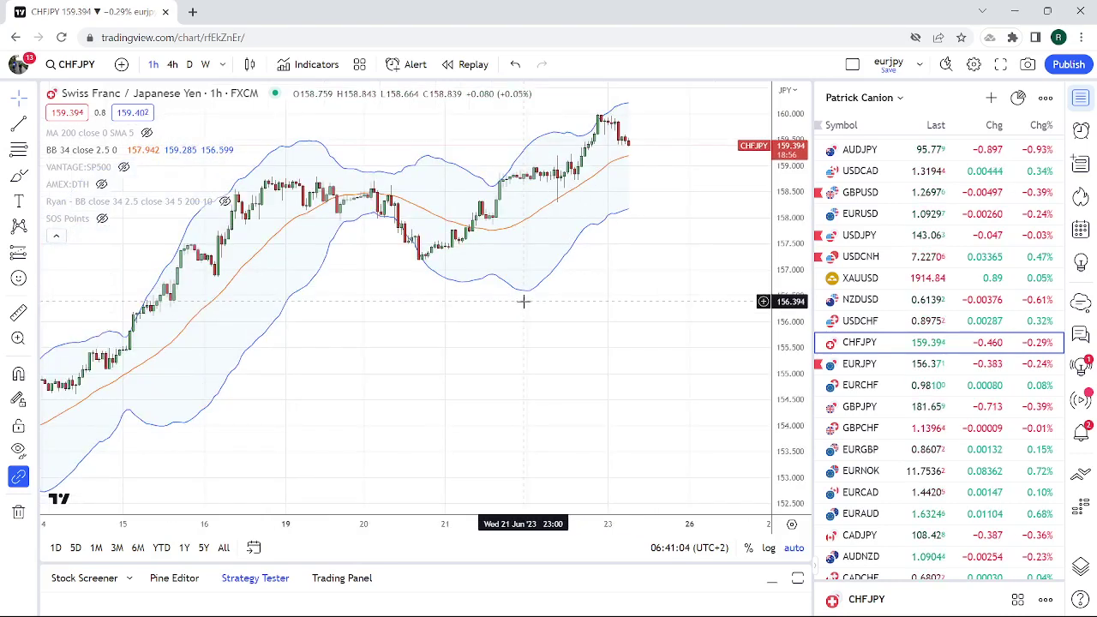
{"action": "scroll", "coordinate": [523, 301], "scroll_direction": "down", "scroll_amount": 1}
{"action": "scroll", "coordinate": [522, 300], "scroll_direction": "down", "scroll_amount": 2}
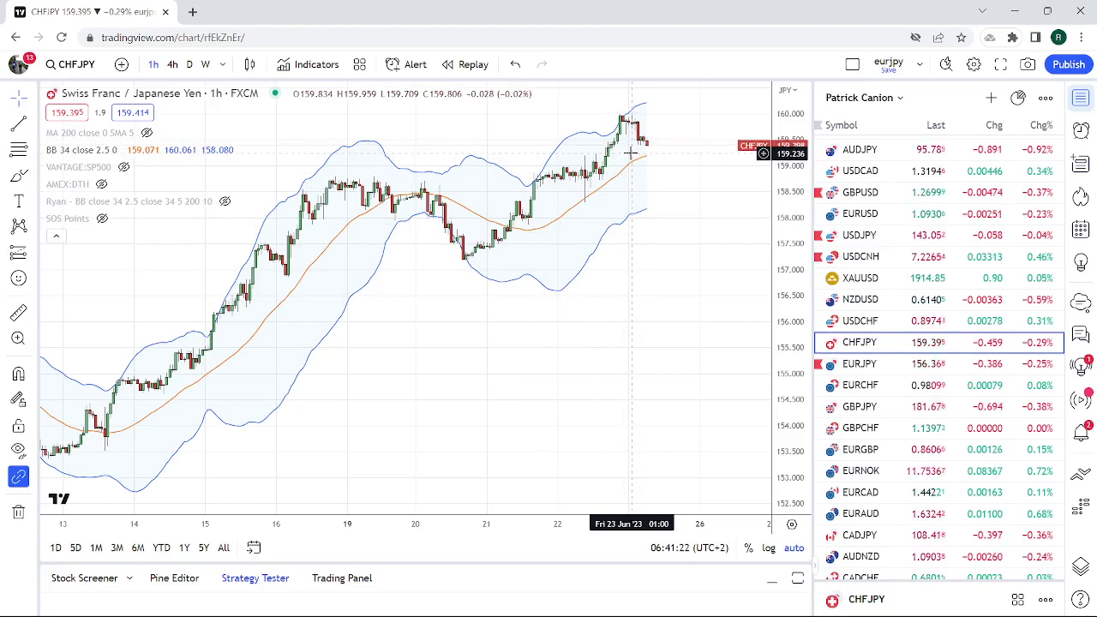
- Set the CHFJPY chart interval to 1D
{"action": "left_click", "coordinate": [189, 65]}
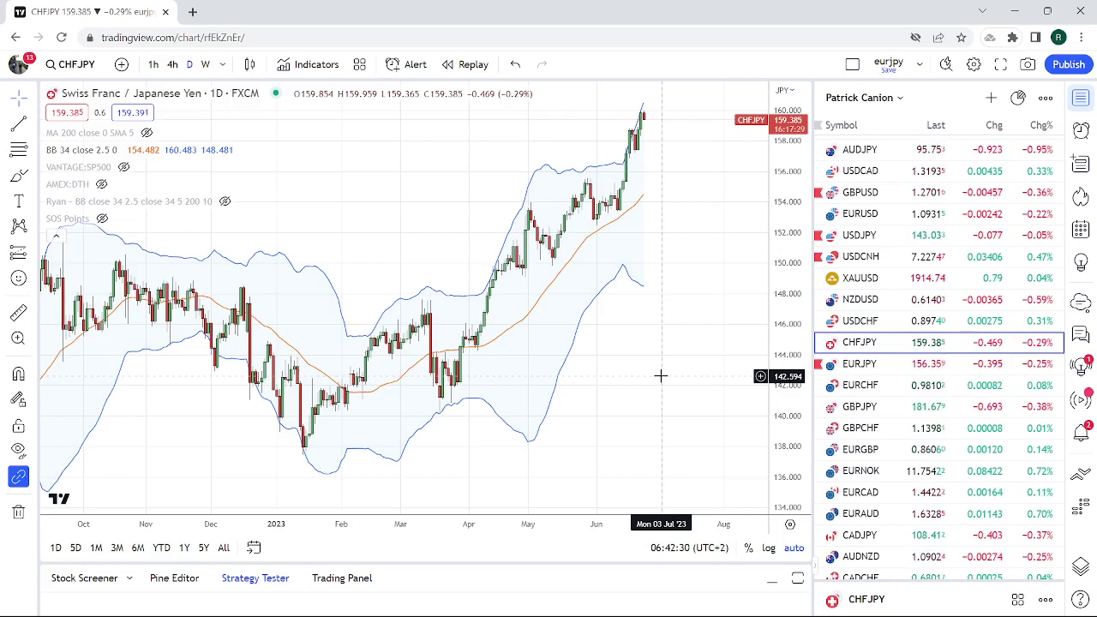
- Load EURCHF from the watchlist to view its daily chart with Bollinger Bands
{"action": "left_click", "coordinate": [850, 387]}
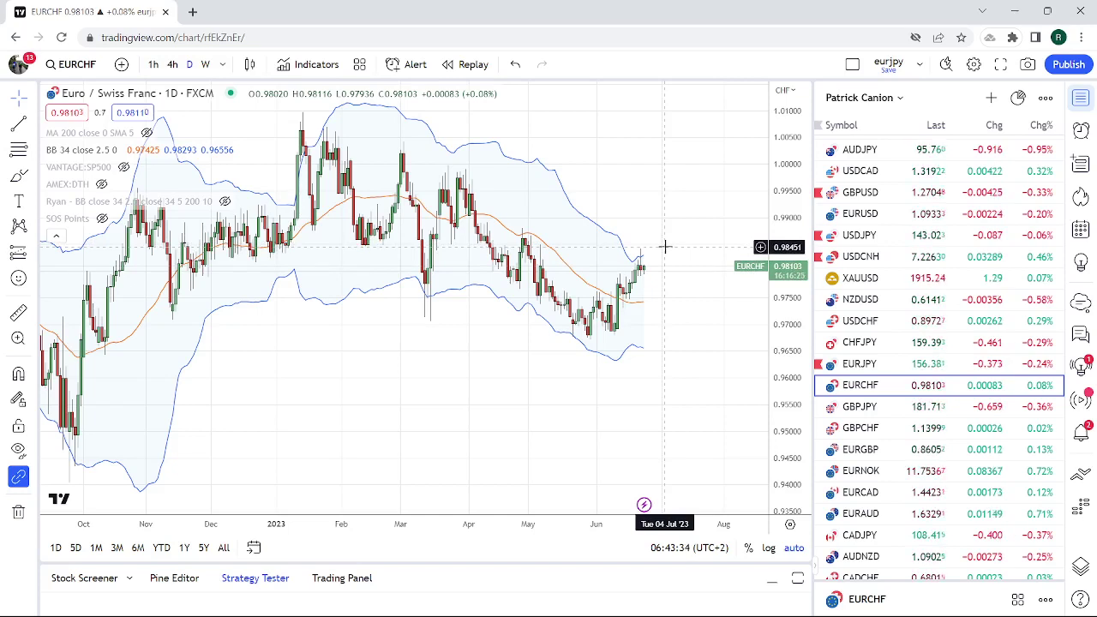
- Load USDCHF from the watchlist, then scroll the watchlist down a few rows
{"action": "left_click", "coordinate": [862, 321]}
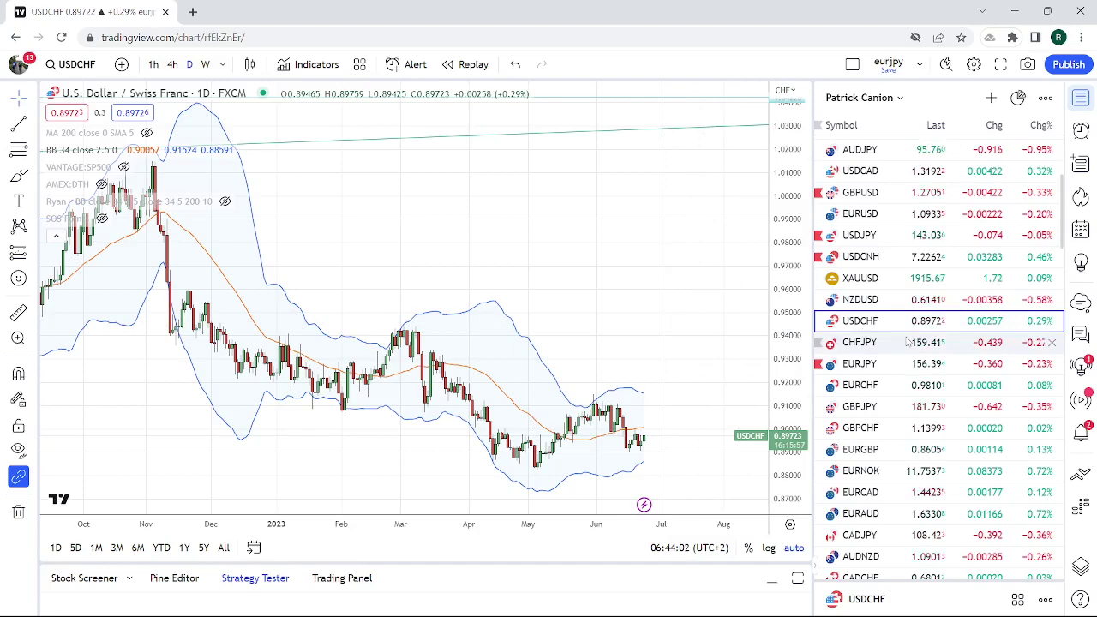
{"action": "scroll", "coordinate": [906, 342], "scroll_direction": "down", "scroll_amount": 1}
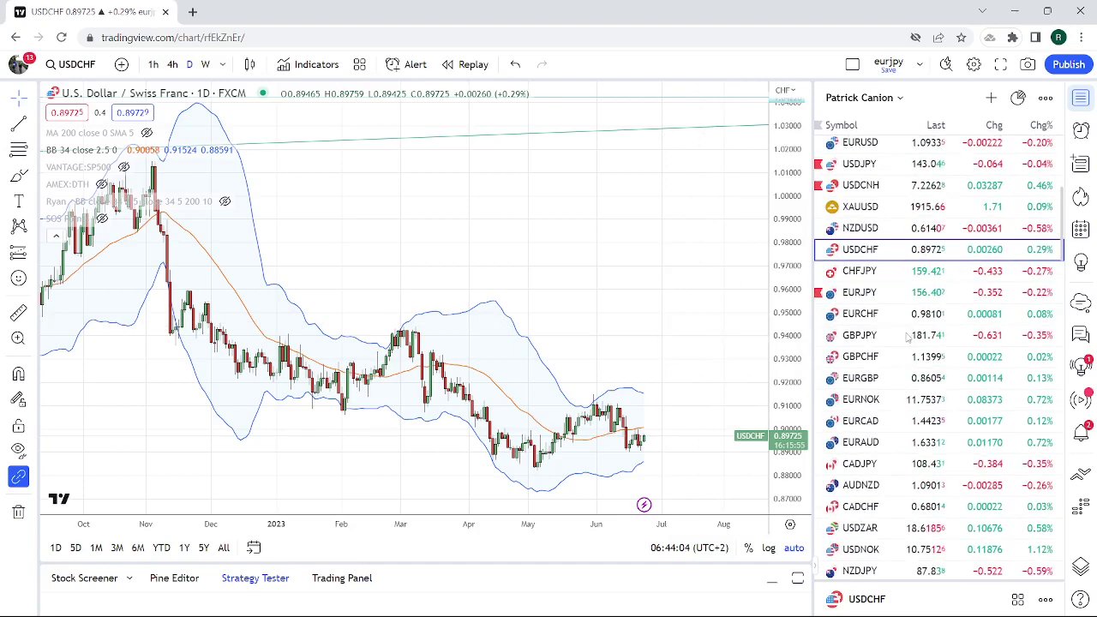
- Load EURGBP on 1D and check price near 0.86050 rebounding off the lower band
{"action": "left_click", "coordinate": [861, 378]}
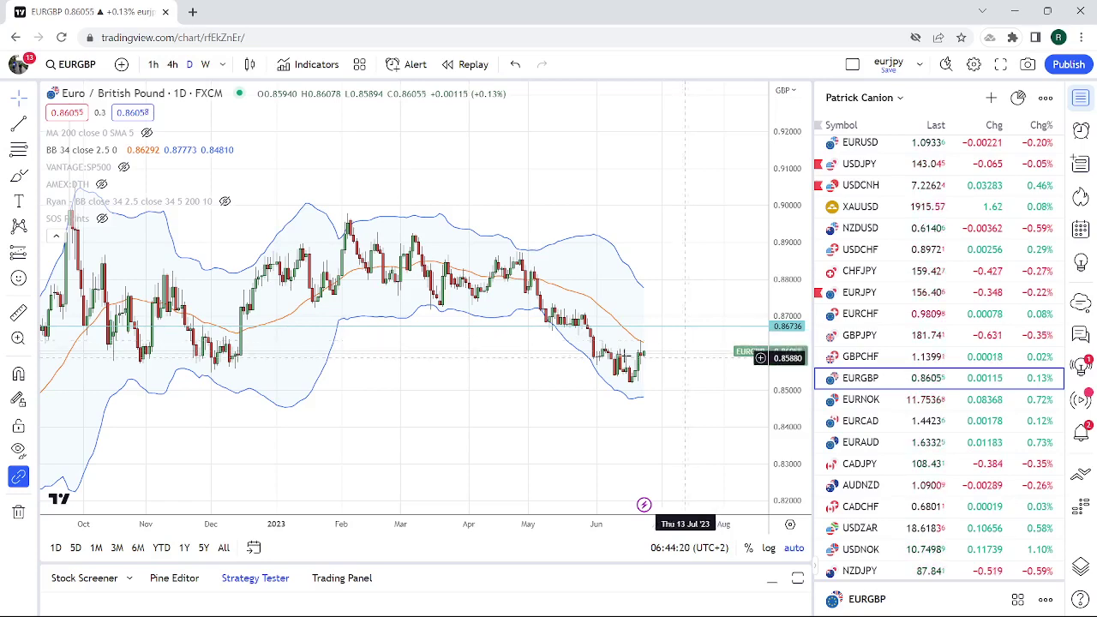
{"action": "scroll", "coordinate": [600, 347], "scroll_direction": "up", "scroll_amount": 4}
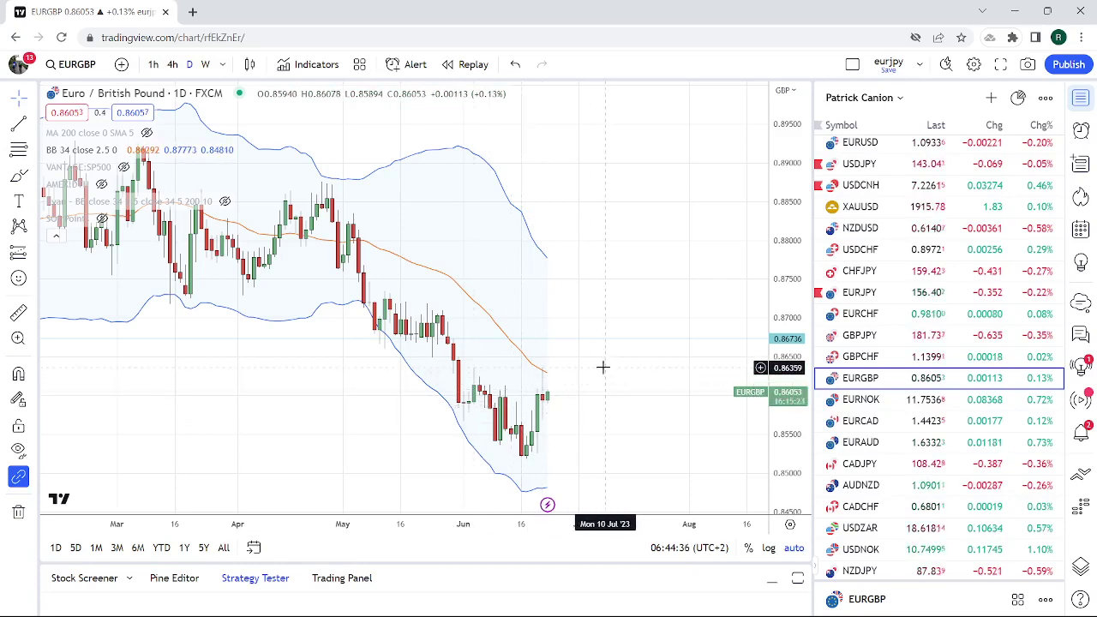
{"action": "scroll", "coordinate": [602, 367], "scroll_direction": "down", "scroll_amount": 5}
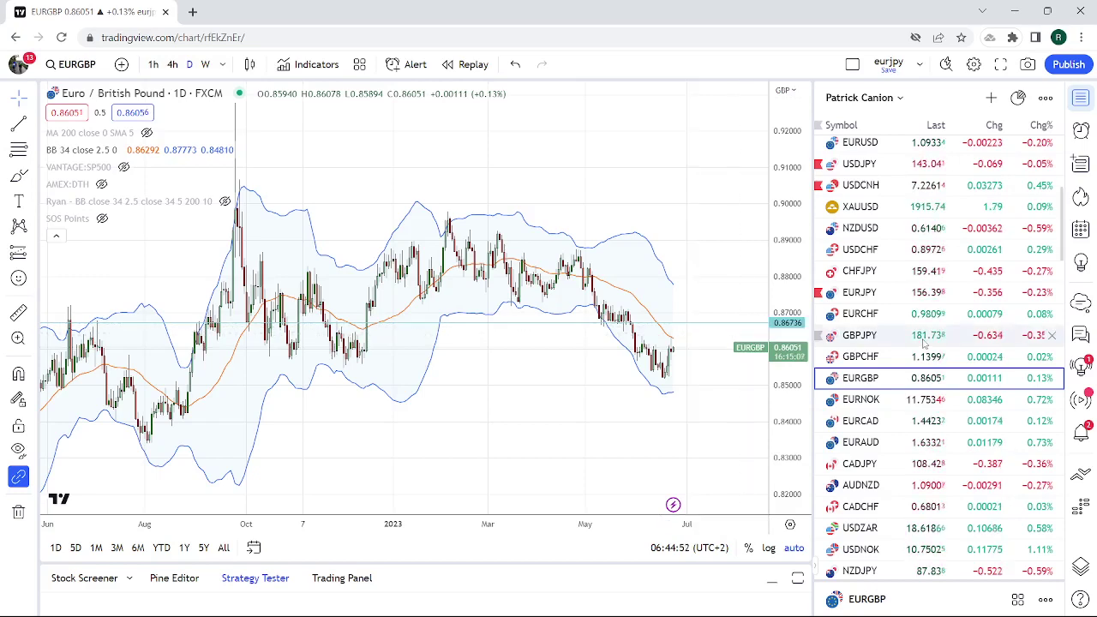
{"action": "scroll", "coordinate": [913, 321], "scroll_direction": "up", "scroll_amount": 5}
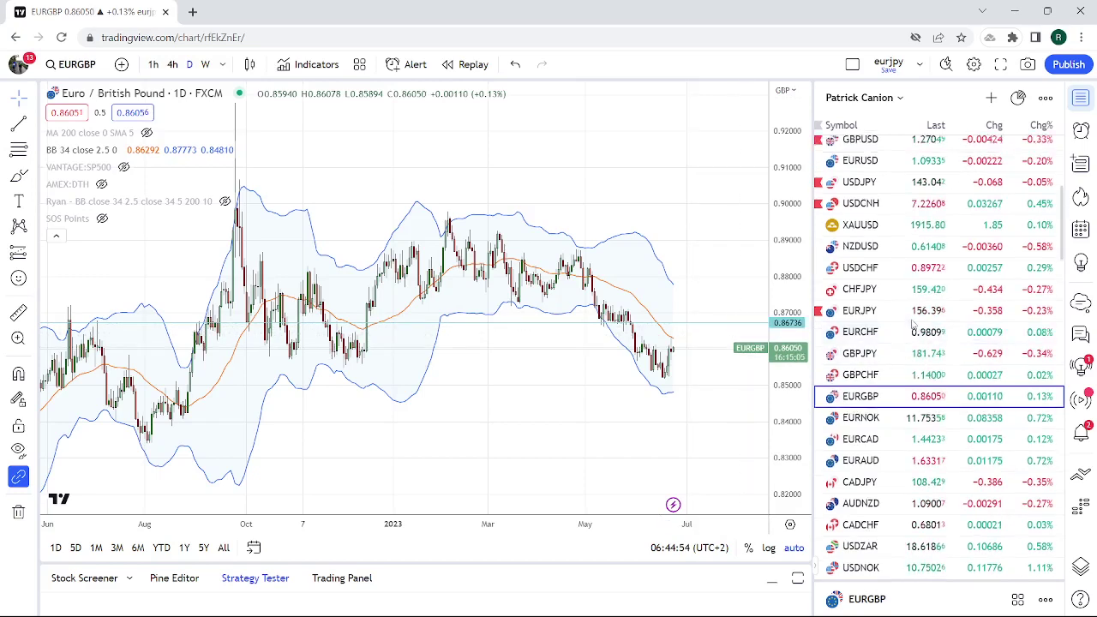
- Load GBPUSD, zoom in on its push above the upper band near 1.2705
{"action": "left_click", "coordinate": [866, 406]}
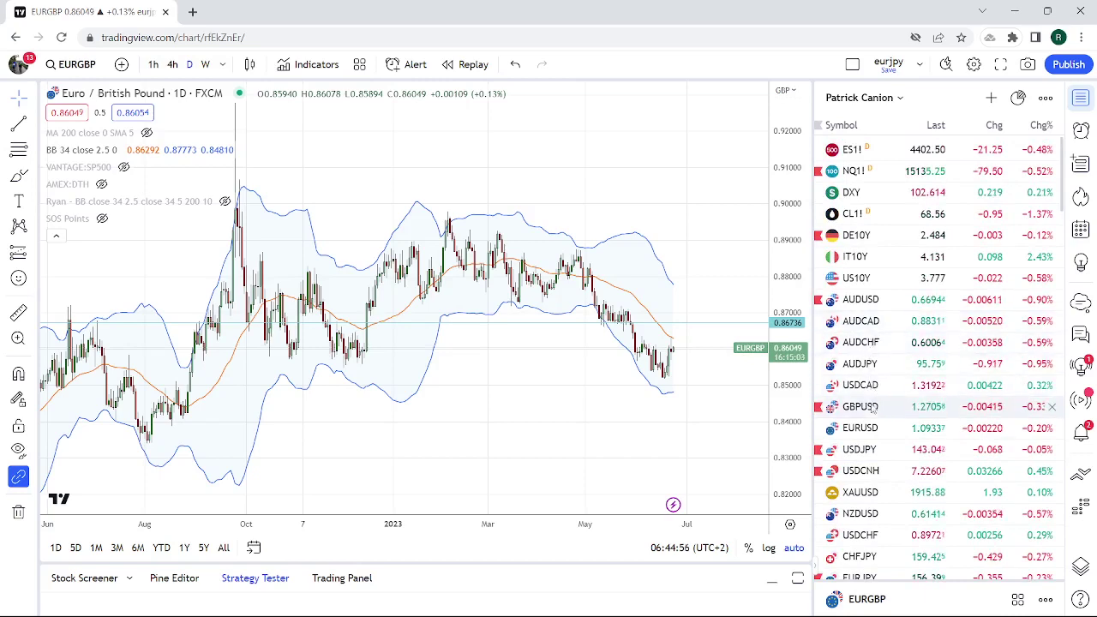
{"action": "scroll", "coordinate": [510, 287], "scroll_direction": "up", "scroll_amount": 5}
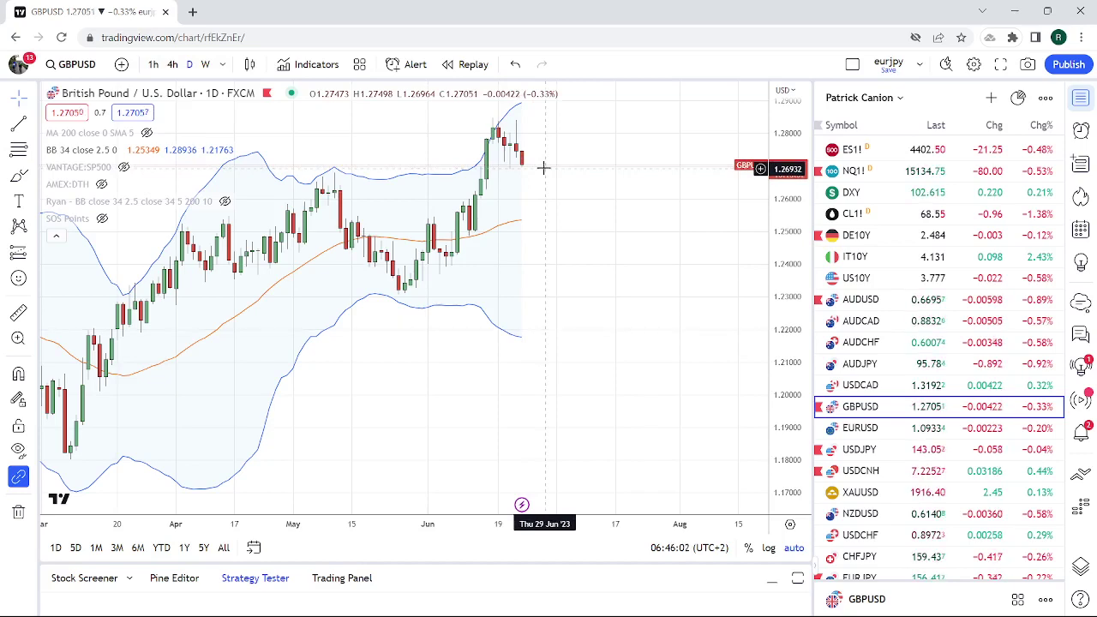
{"action": "scroll", "coordinate": [909, 294], "scroll_direction": "down", "scroll_amount": 2}
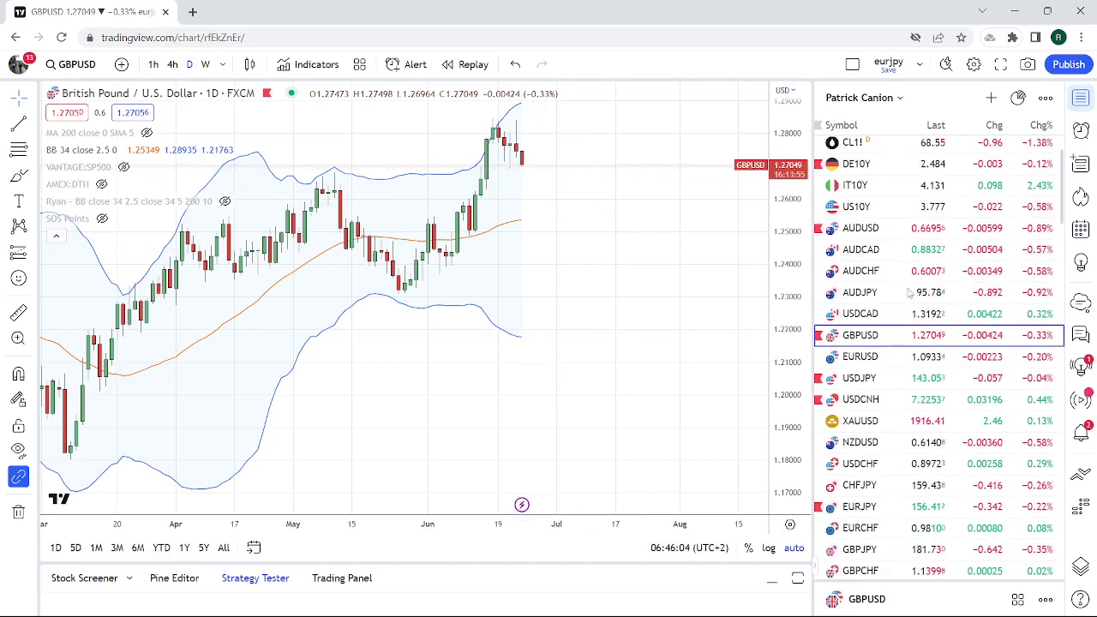
{"action": "scroll", "coordinate": [908, 294], "scroll_direction": "down", "scroll_amount": 1}
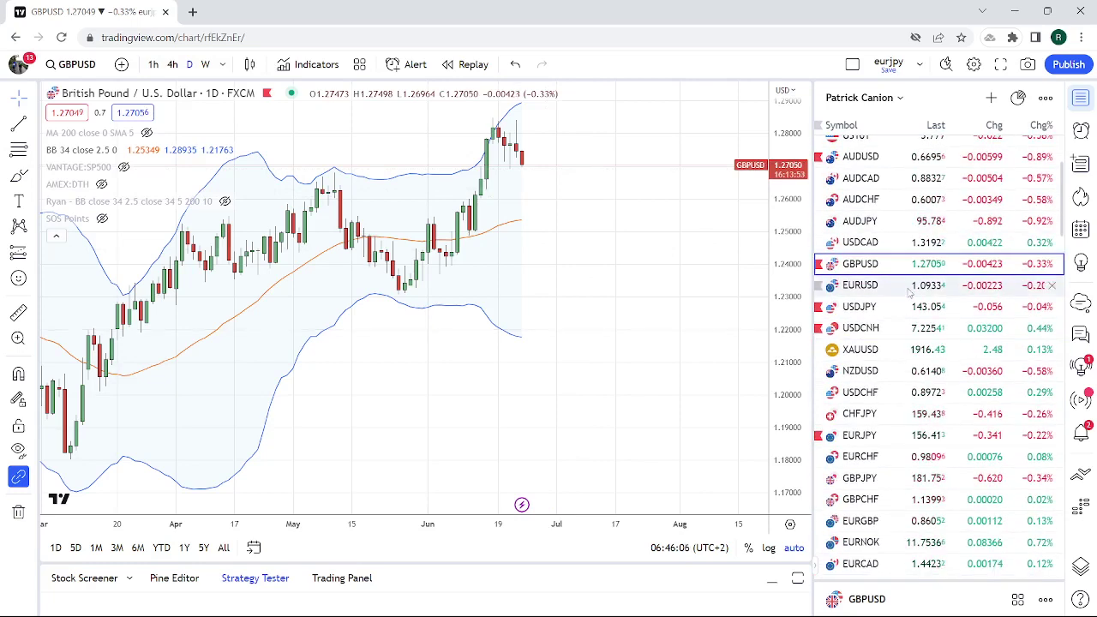
- Load GBPCHF and inspect it zoomed in on 4h candles
{"action": "left_click", "coordinate": [872, 504]}
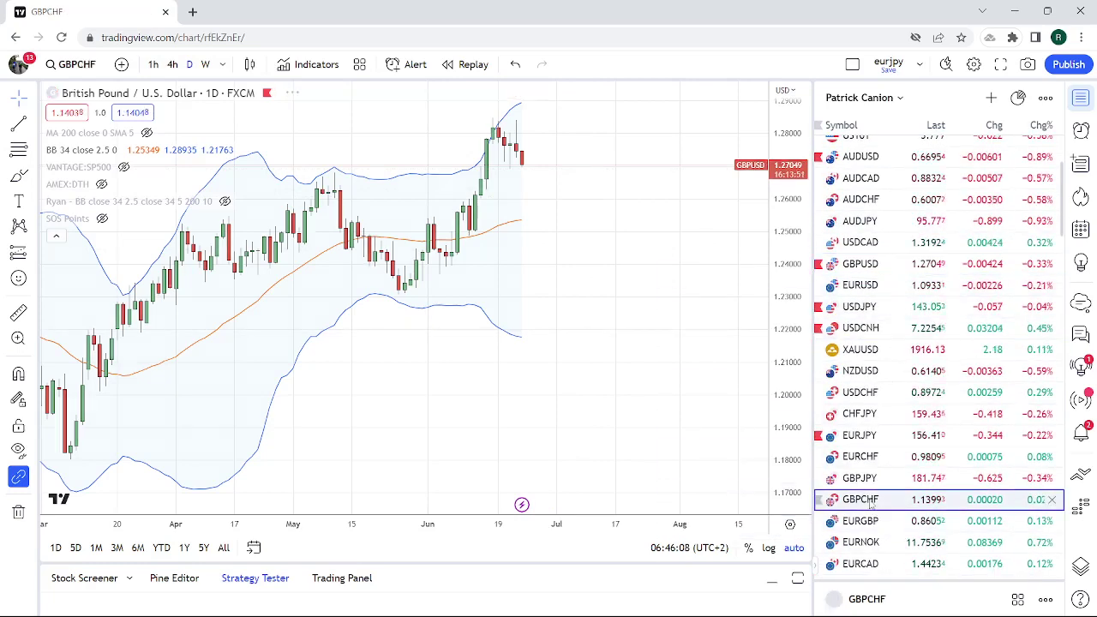
{"action": "left_click", "coordinate": [173, 64]}
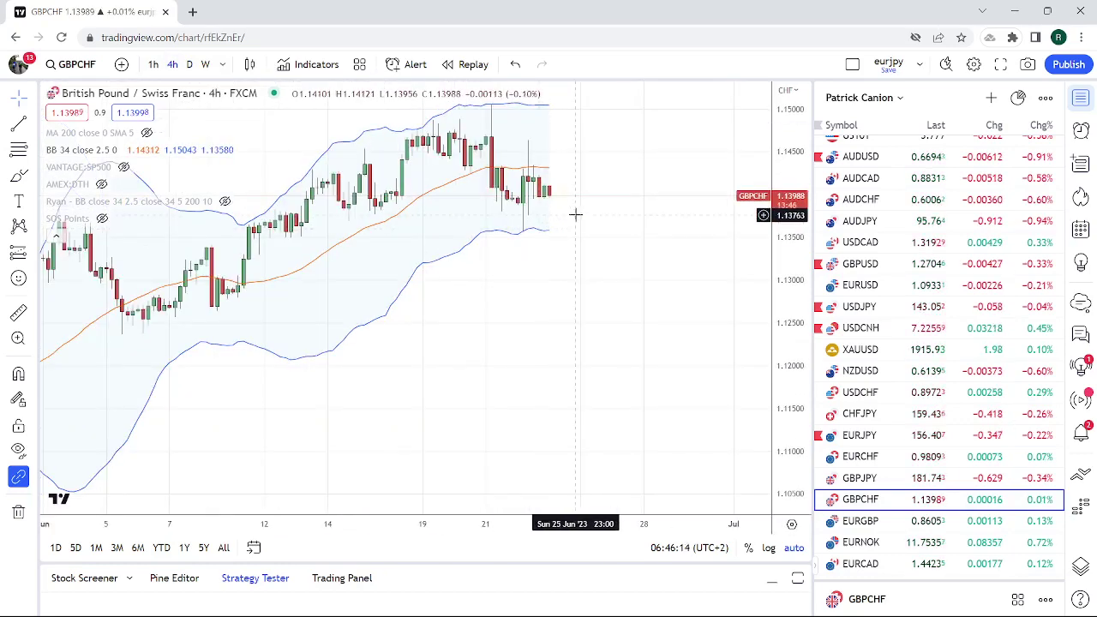
{"action": "scroll", "coordinate": [575, 214], "scroll_direction": "up", "scroll_amount": 3}
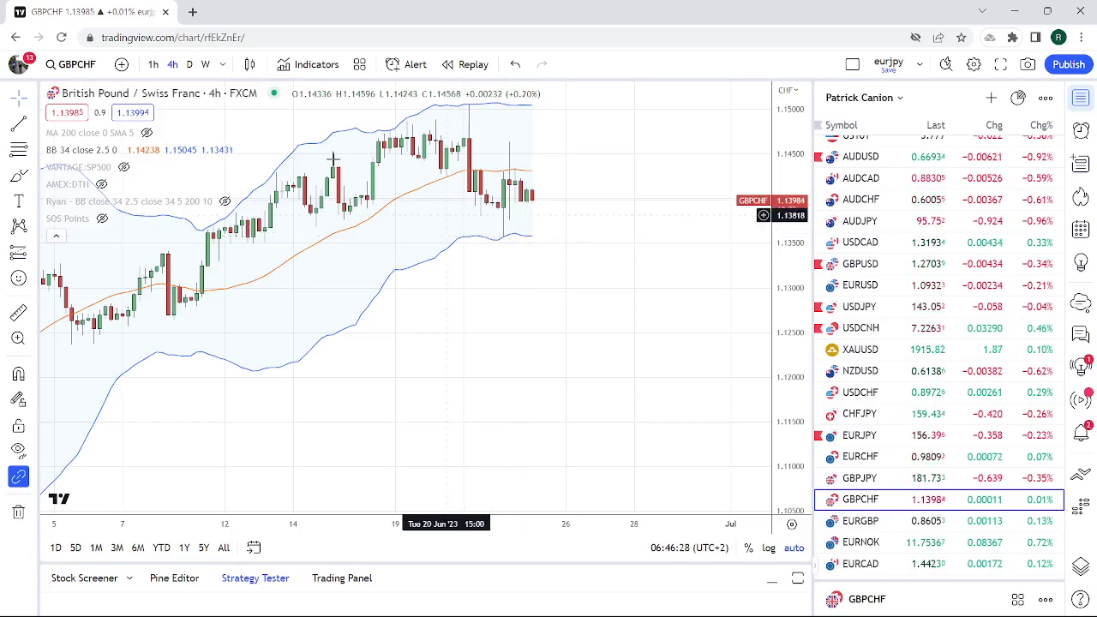
- Return GBPCHF to the 1D interval, price near 1.1398
{"action": "left_click", "coordinate": [189, 65]}
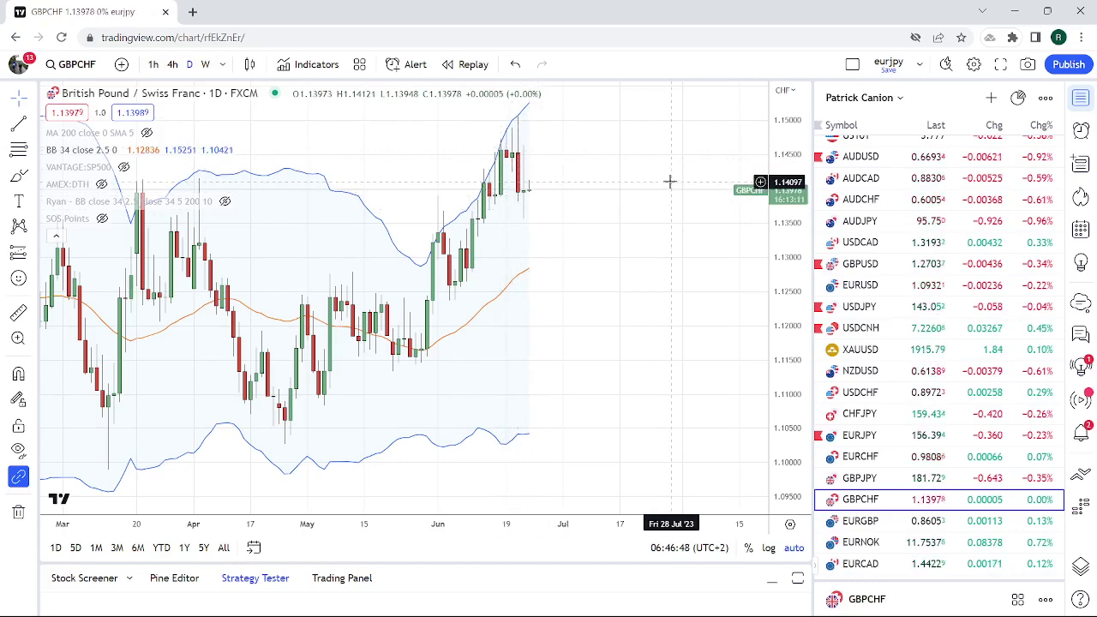
{"action": "scroll", "coordinate": [553, 247], "scroll_direction": "down", "scroll_amount": 1}
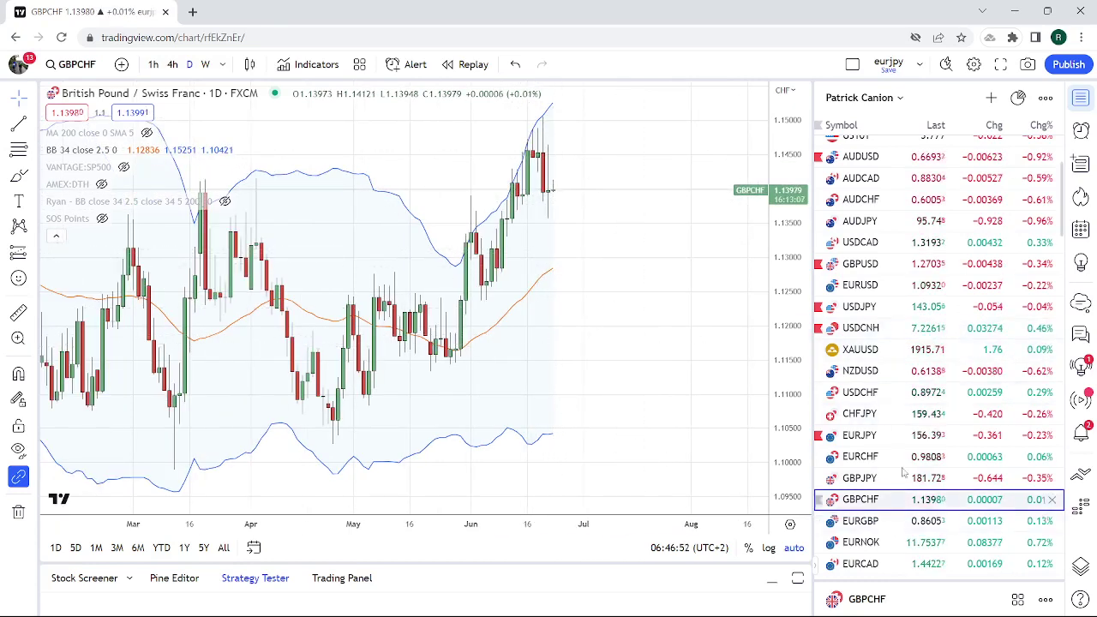
{"action": "scroll", "coordinate": [906, 360], "scroll_direction": "down", "scroll_amount": 3}
{"action": "scroll", "coordinate": [907, 377], "scroll_direction": "up", "scroll_amount": 5}
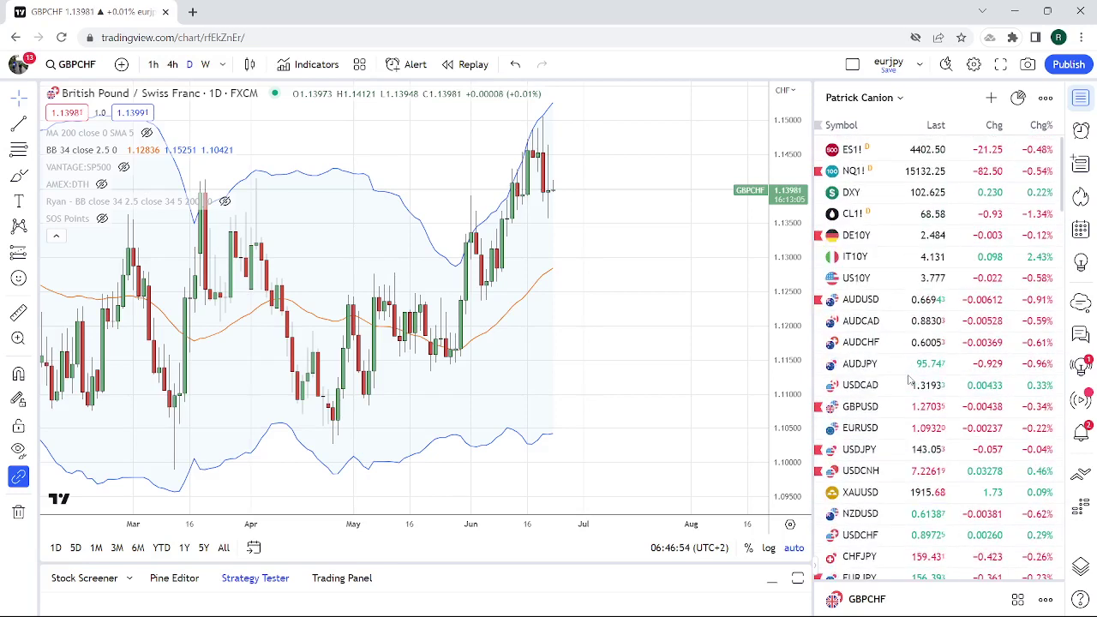
- Load CL1! from the watchlist, then scroll the watchlist down
{"action": "left_click", "coordinate": [913, 214]}
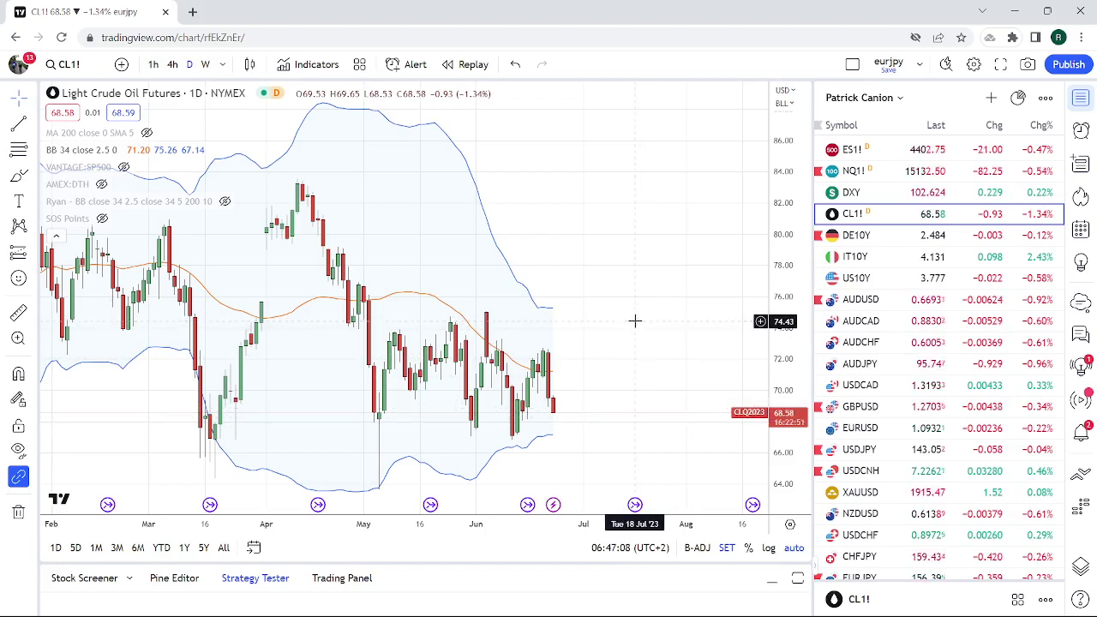
{"action": "scroll", "coordinate": [928, 351], "scroll_direction": "down", "scroll_amount": 4}
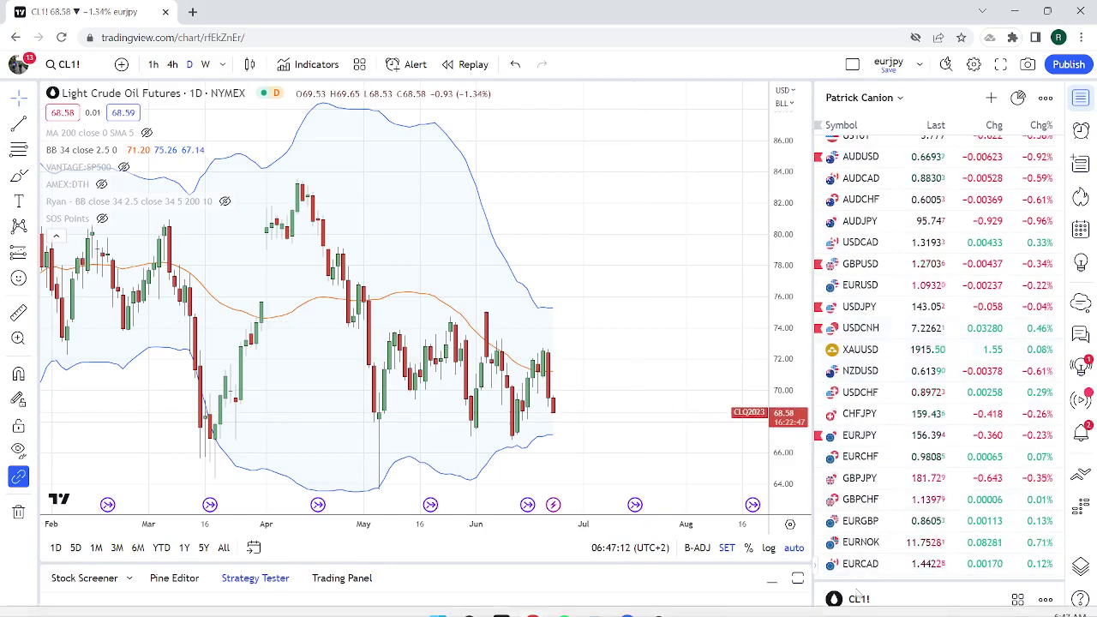
{"action": "left_click", "coordinate": [881, 541]}
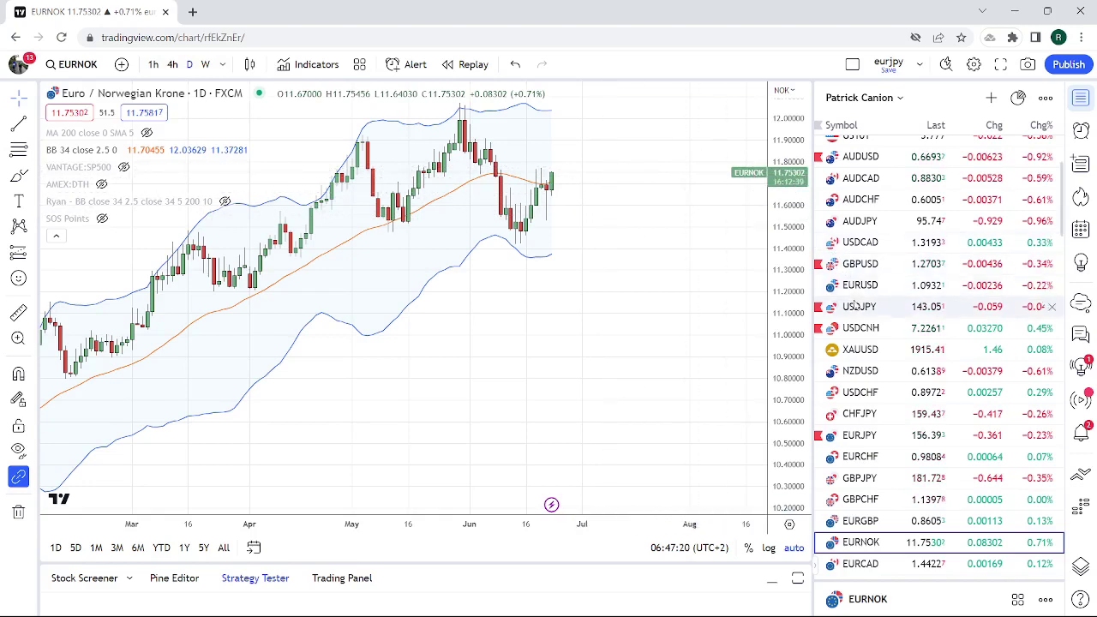
{"action": "scroll", "coordinate": [874, 275], "scroll_direction": "up", "scroll_amount": 1}
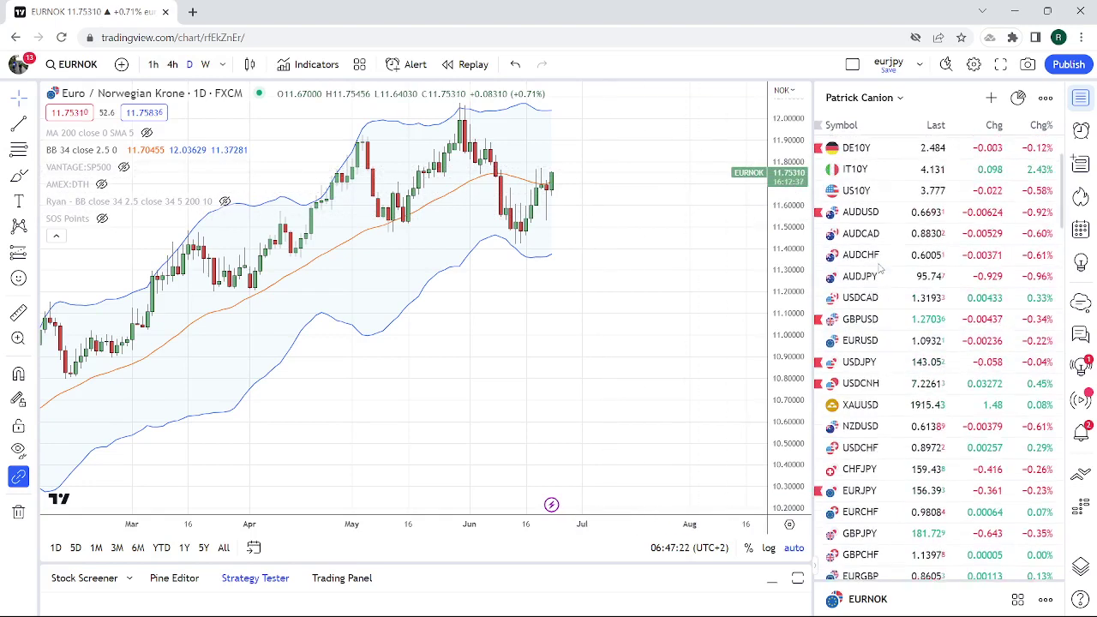
{"action": "scroll", "coordinate": [880, 270], "scroll_direction": "down", "scroll_amount": 3}
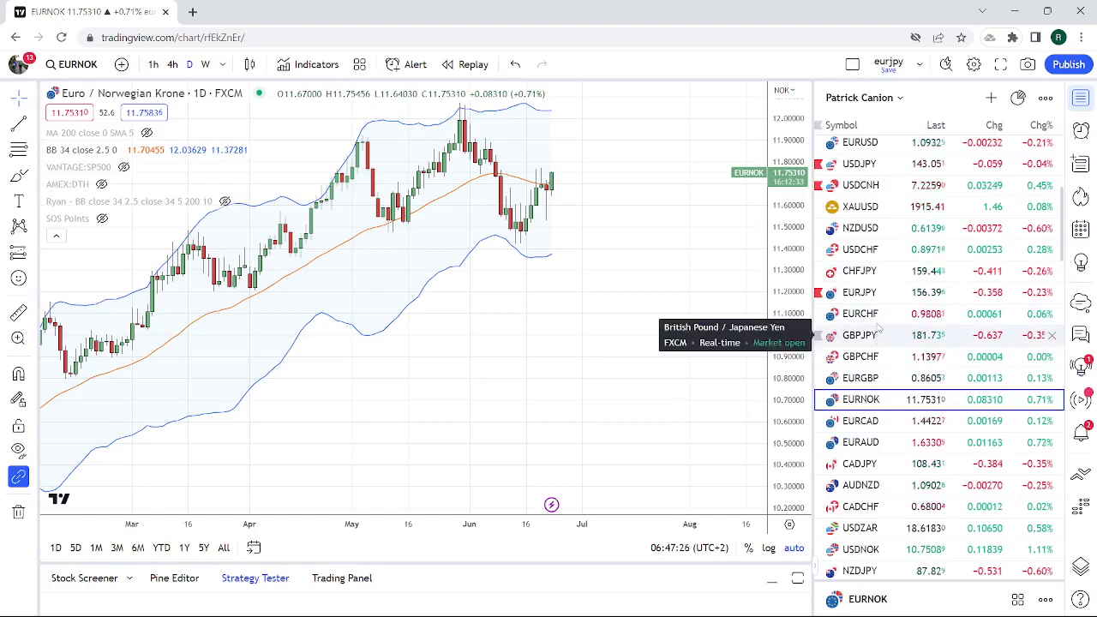
{"action": "scroll", "coordinate": [879, 343], "scroll_direction": "down", "scroll_amount": 1}
- Open CADJPY from the watchlist and zoom out to show October 2021 through July 2023
{"action": "left_click", "coordinate": [861, 392]}
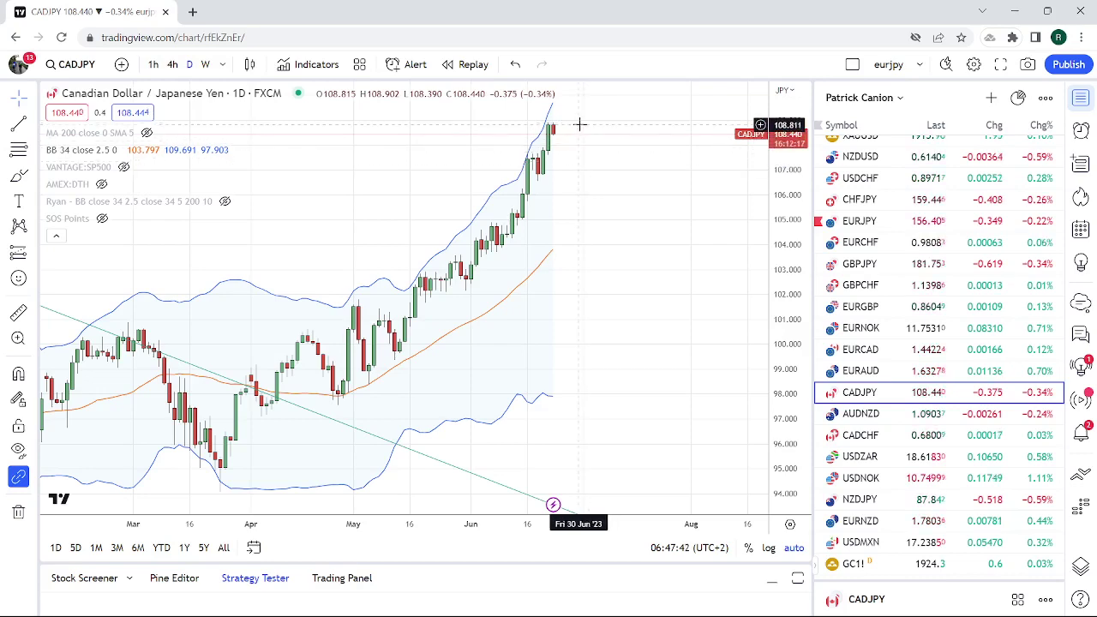
{"action": "scroll", "coordinate": [579, 125], "scroll_direction": "down", "scroll_amount": 8}
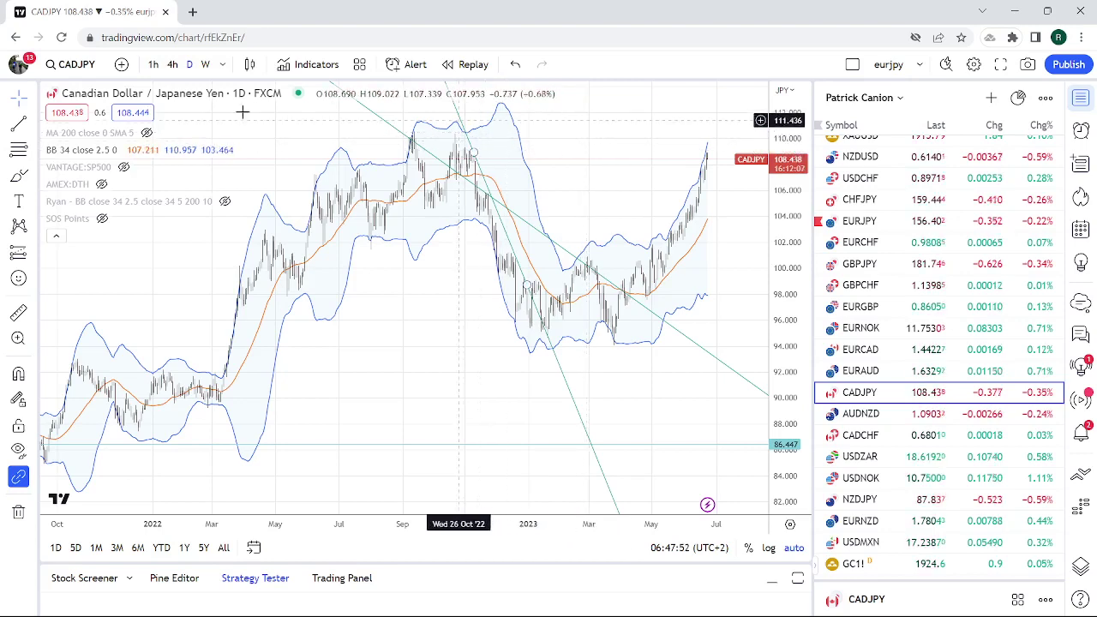
- Switch CADJPY to 1W candles, zoom out to 2000 and back, then return to daily
{"action": "type", "text": "1W"}
{"action": "key", "text": "Return"}
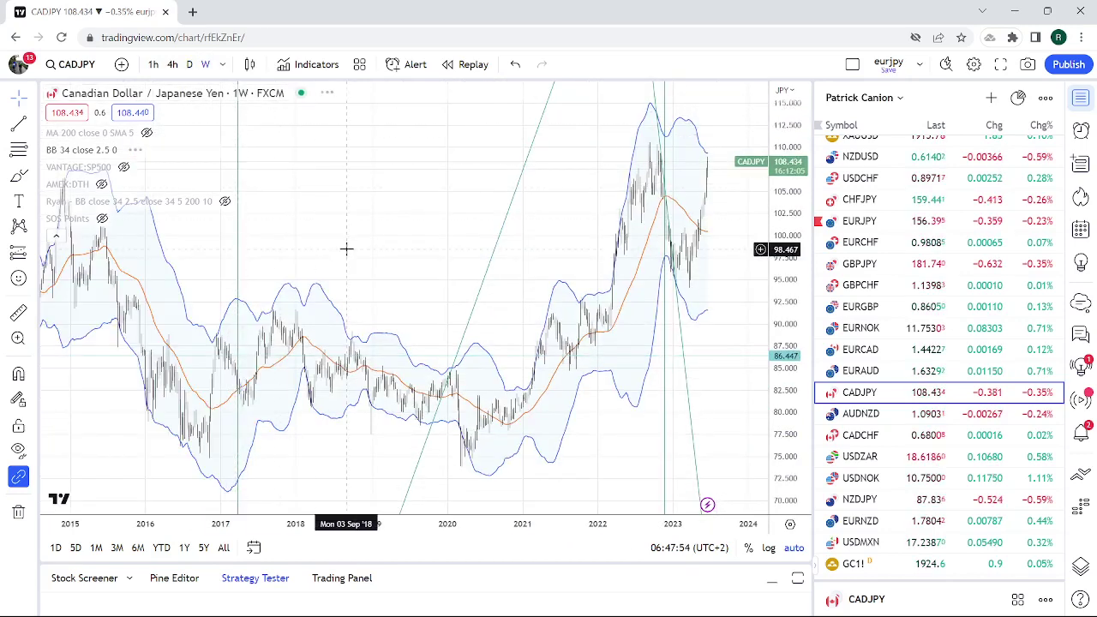
{"action": "scroll", "coordinate": [346, 248], "scroll_direction": "down", "scroll_amount": 3}
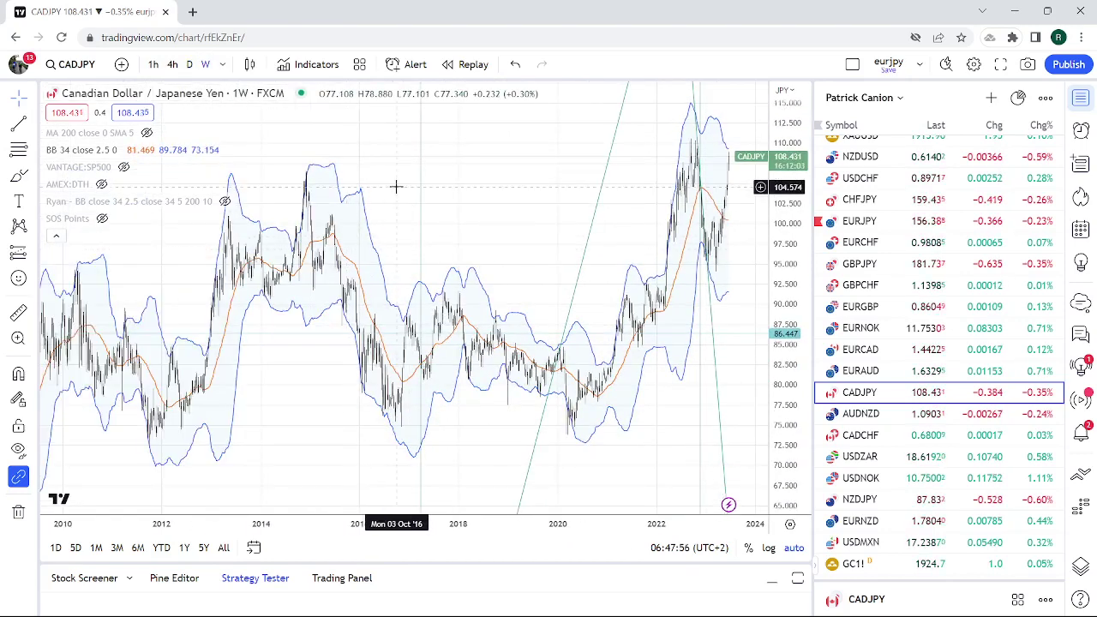
{"action": "scroll", "coordinate": [403, 206], "scroll_direction": "down", "scroll_amount": 3}
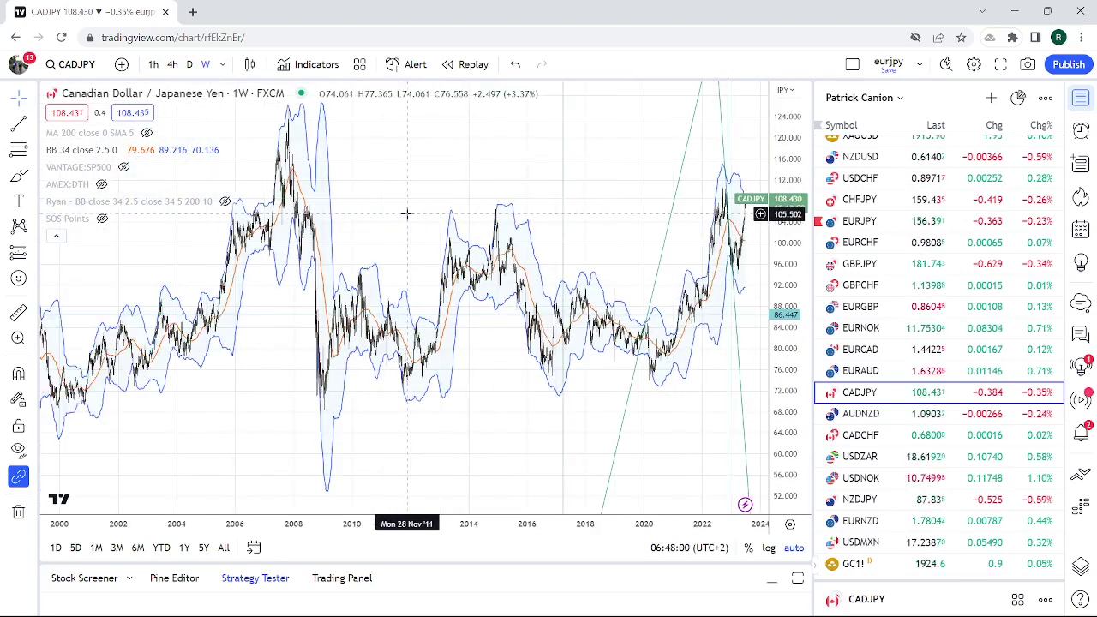
{"action": "scroll", "coordinate": [406, 213], "scroll_direction": "up", "scroll_amount": 3}
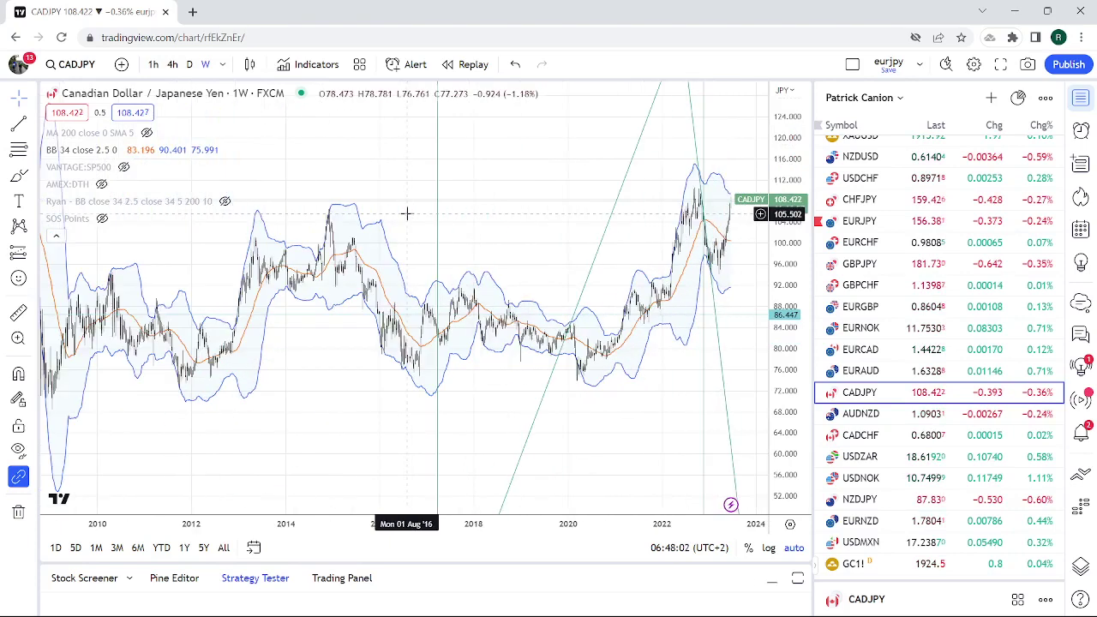
{"action": "scroll", "coordinate": [406, 214], "scroll_direction": "up", "scroll_amount": 5}
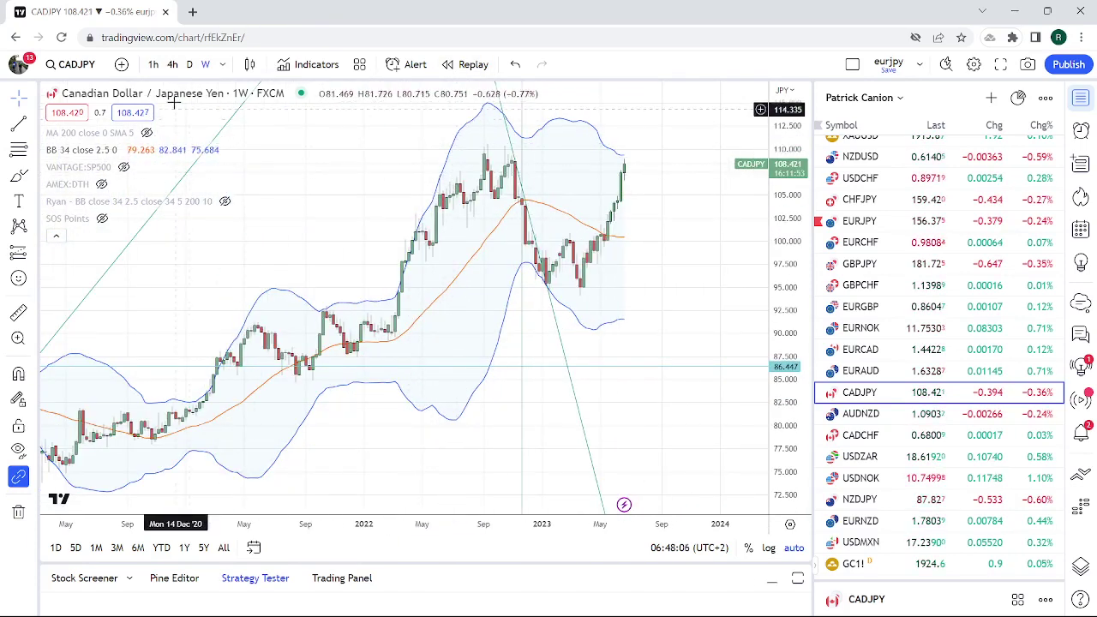
{"action": "left_click", "coordinate": [189, 64]}
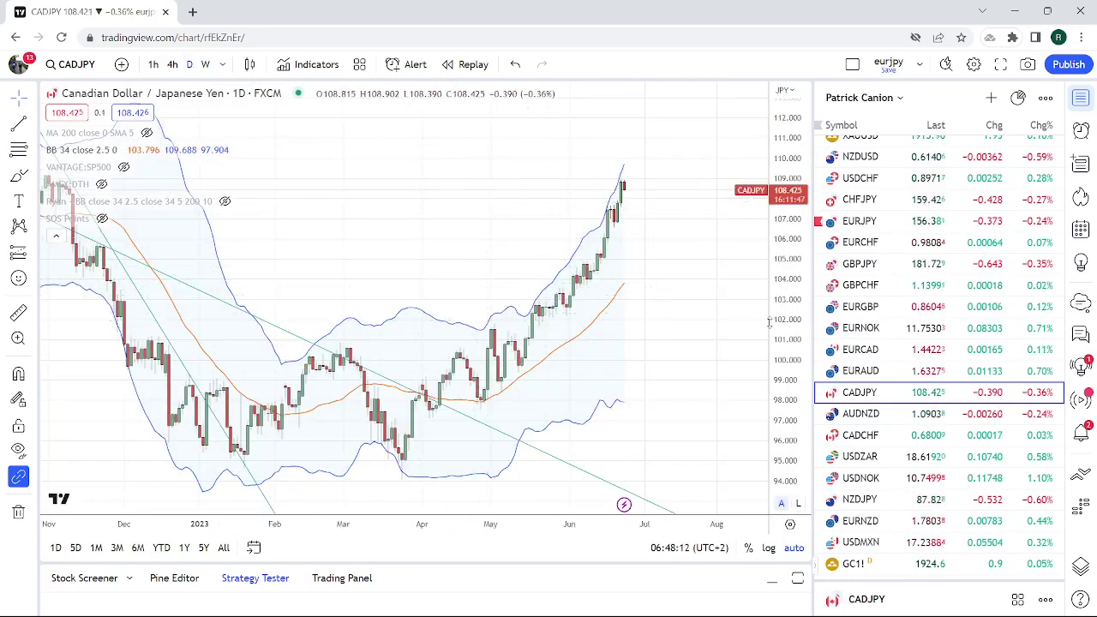
- Open the USDZAR daily chart and scroll the watchlist back to the top
{"action": "left_click", "coordinate": [860, 457]}
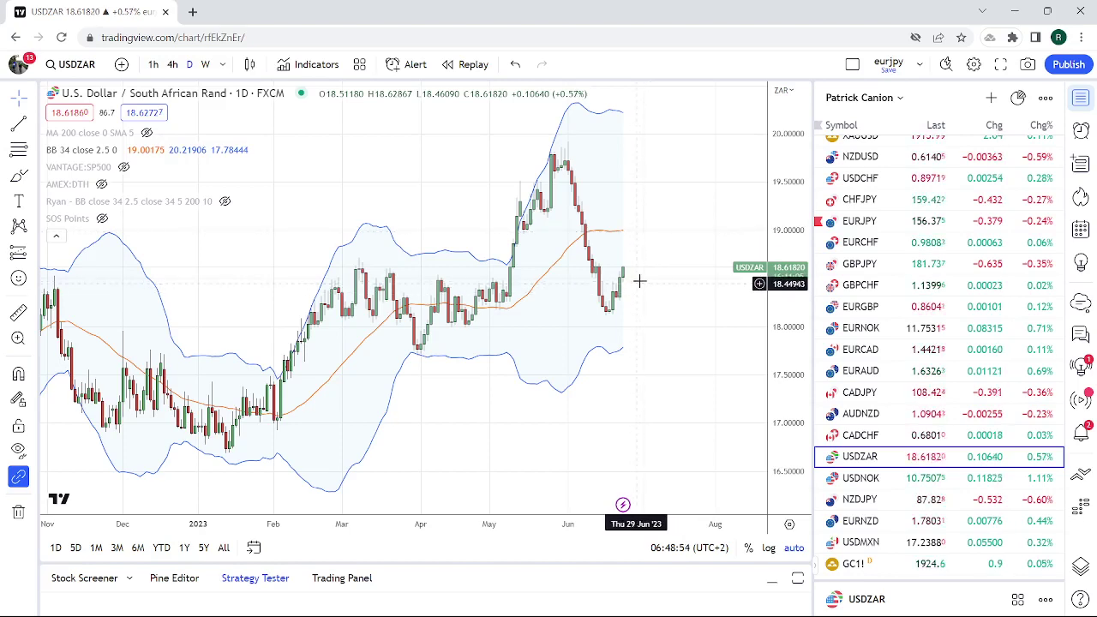
{"action": "scroll", "coordinate": [960, 397], "scroll_direction": "up", "scroll_amount": 5}
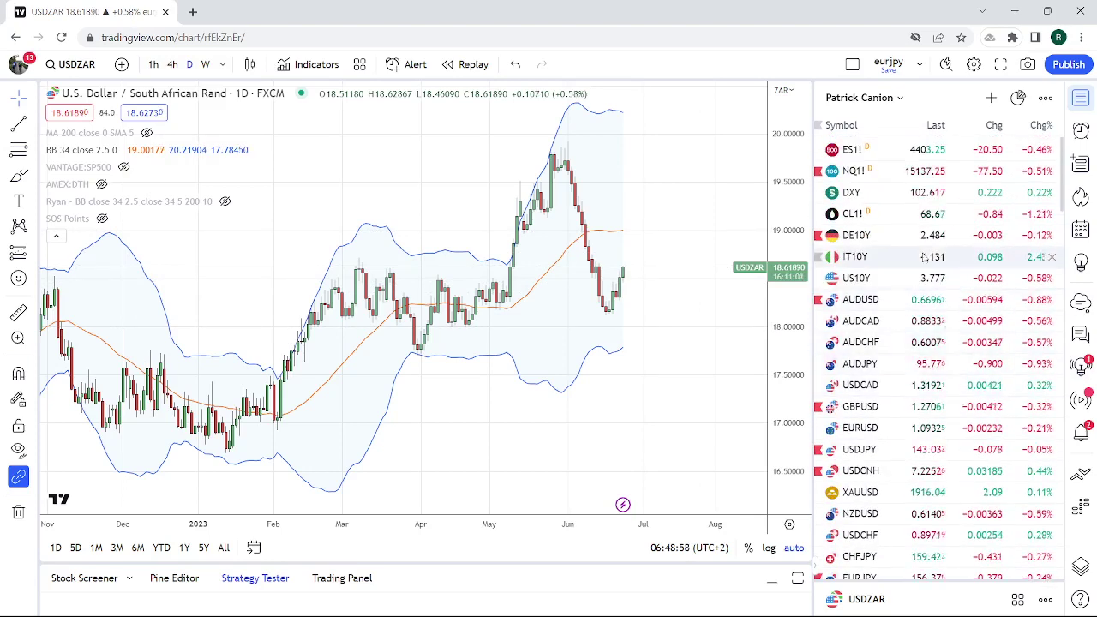
- Open the ES1! S&P 500 E-mini futures chart, zoom in, and switch to weekly candles
{"action": "left_click", "coordinate": [913, 150]}
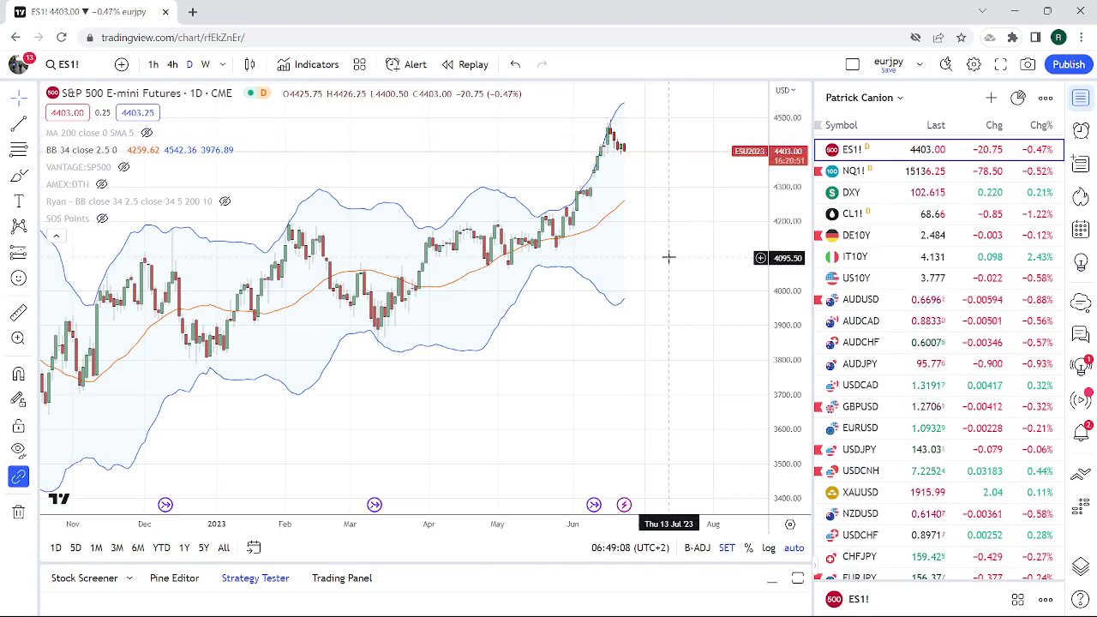
{"action": "scroll", "coordinate": [669, 256], "scroll_direction": "up", "scroll_amount": 4}
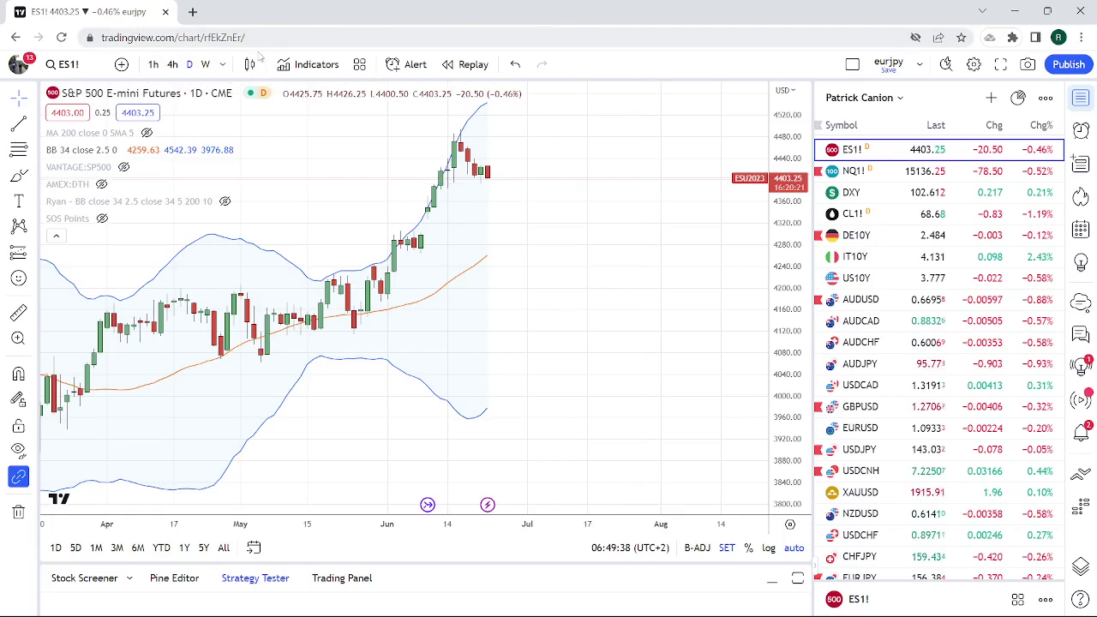
{"action": "left_click", "coordinate": [205, 65]}
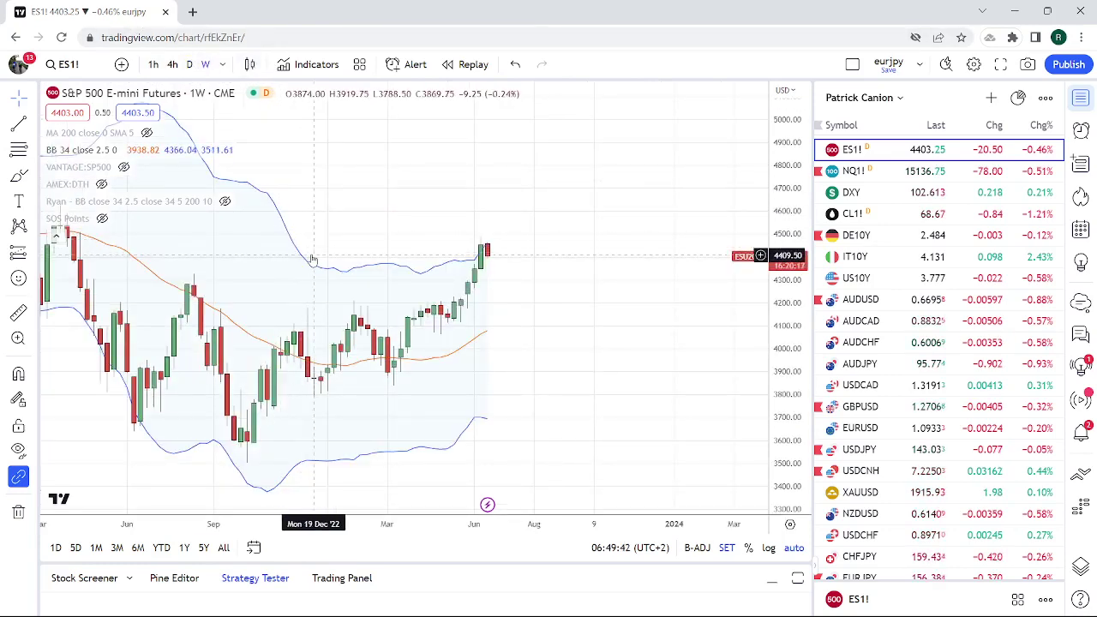
- Set the ES1! chart interval to daily (D)
{"action": "left_click", "coordinate": [189, 65]}
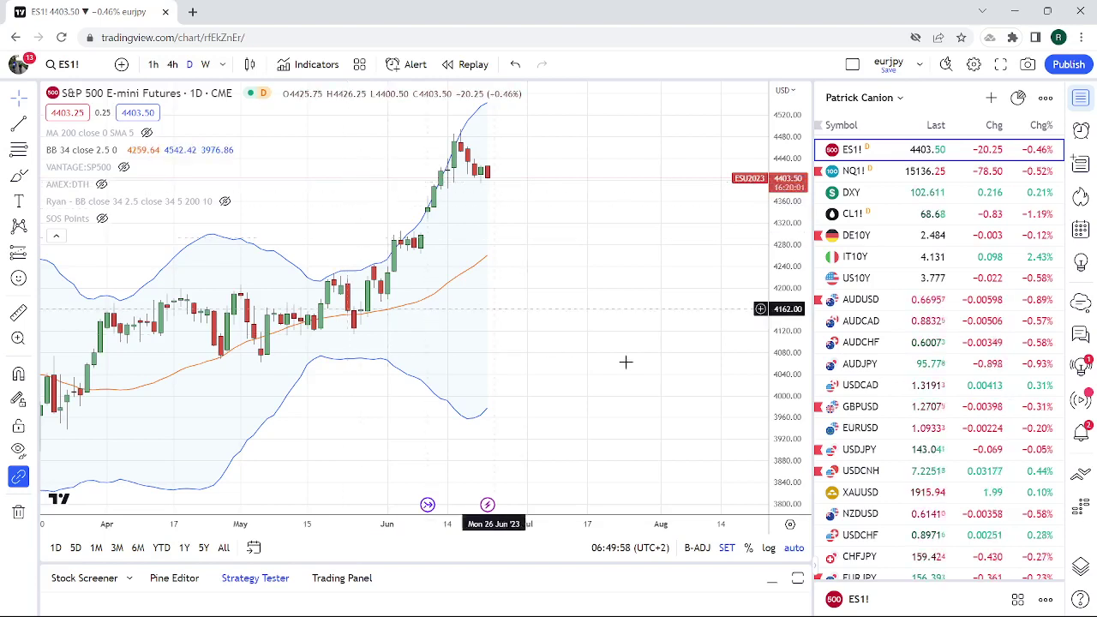
- Select AUDJPY in the watchlist to show its daily chart
{"action": "left_click", "coordinate": [860, 364]}
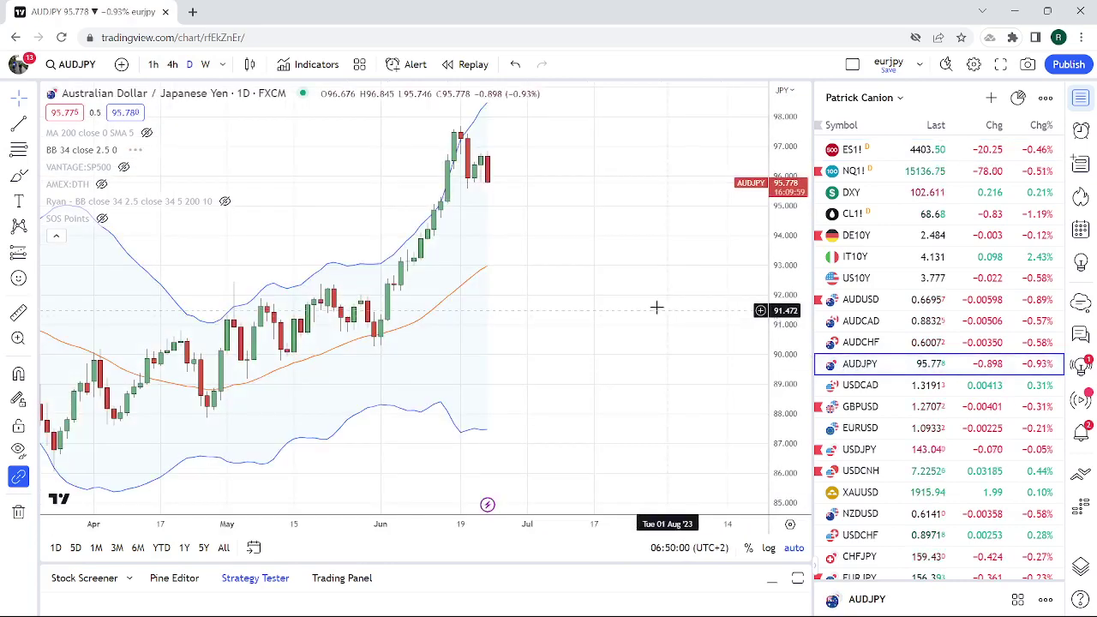